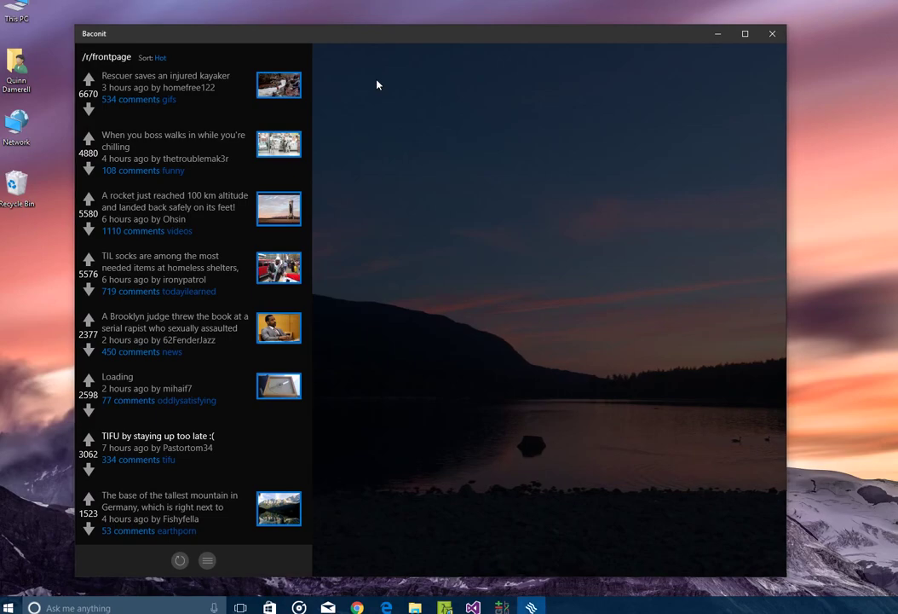
pyautogui.scroll(-1, 196, 298)
pyautogui.scroll(1, 196, 298)
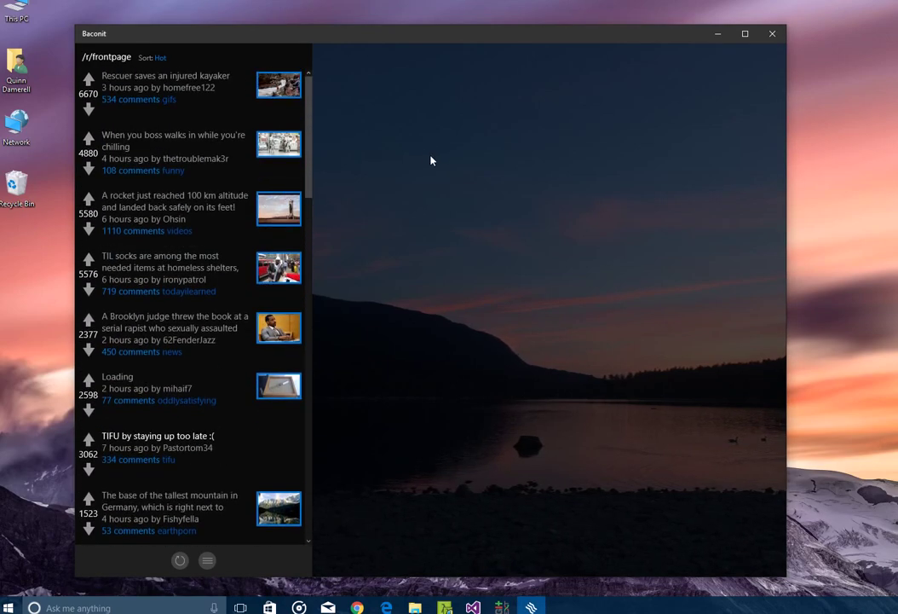
# Quick-search 'ask' for r/askscience, then go to r/askhistorians, then search 'bac' for r/baconit.
pyautogui.click(207, 560)
pyautogui.scroll(-5, 164, 323)
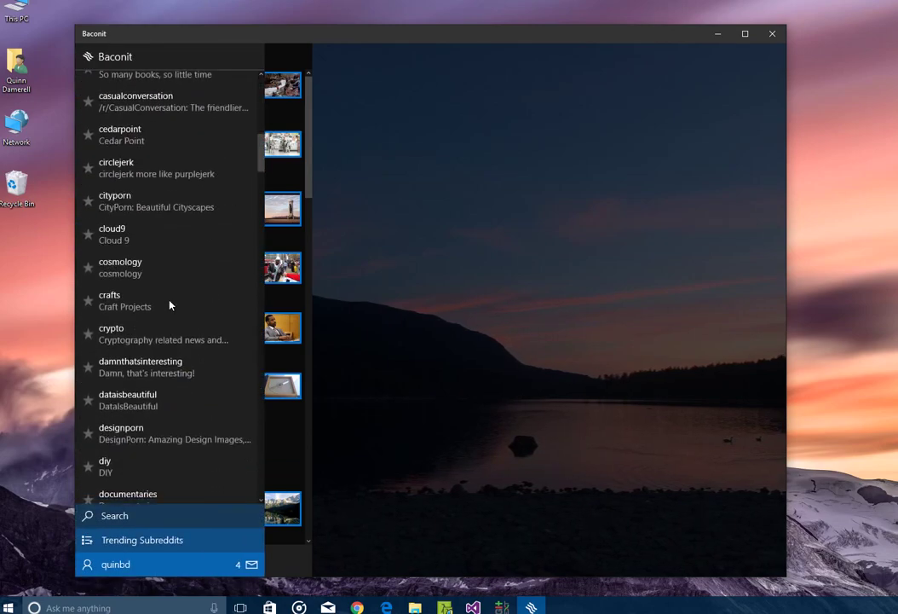
pyautogui.scroll(5, 170, 305)
pyautogui.click(490, 257)
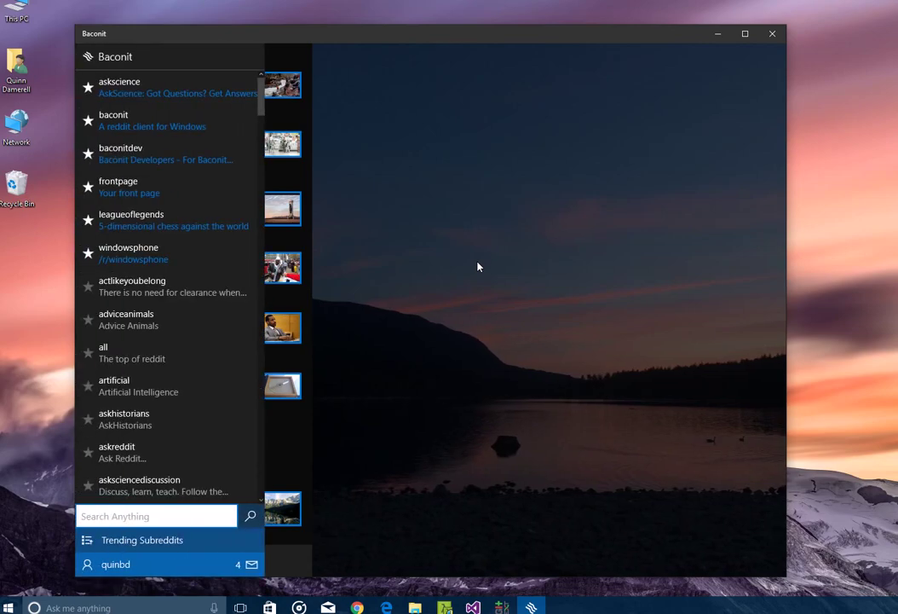
pyautogui.click(147, 516)
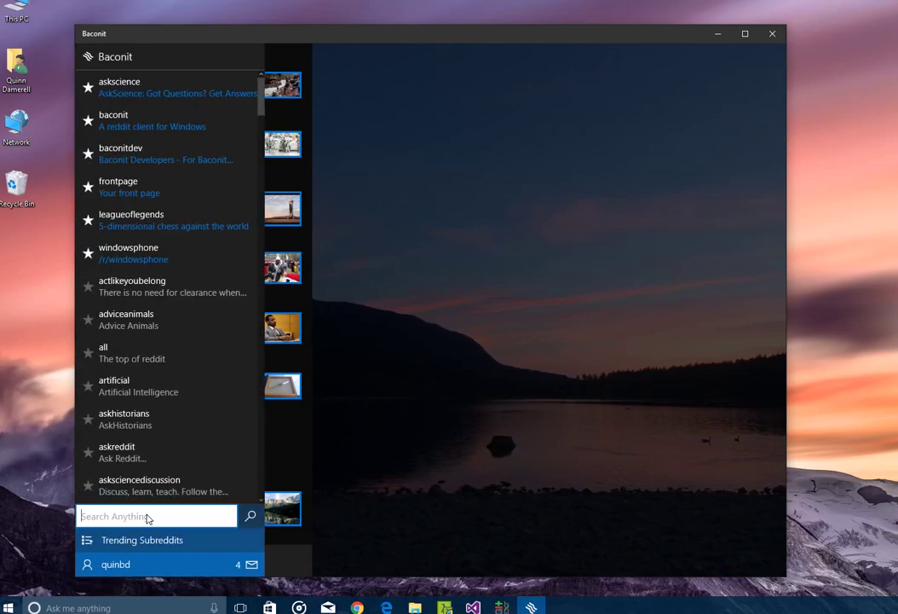
pyautogui.write('ask')
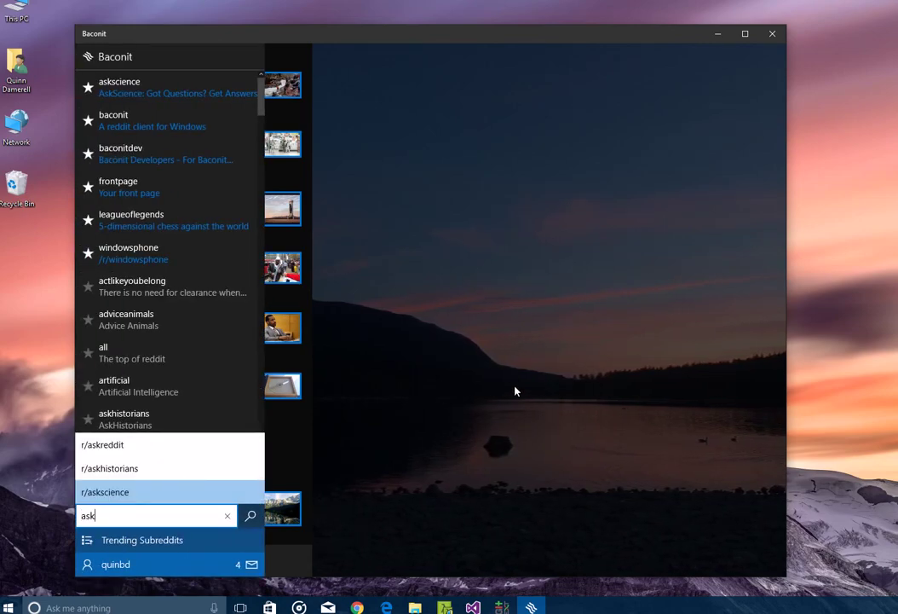
pyautogui.press('Return')
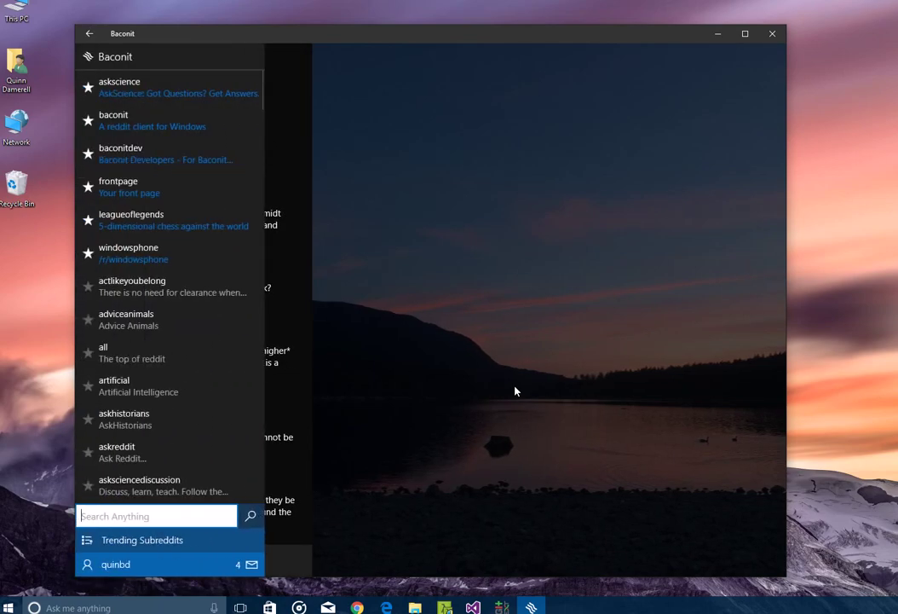
pyautogui.write('ask')
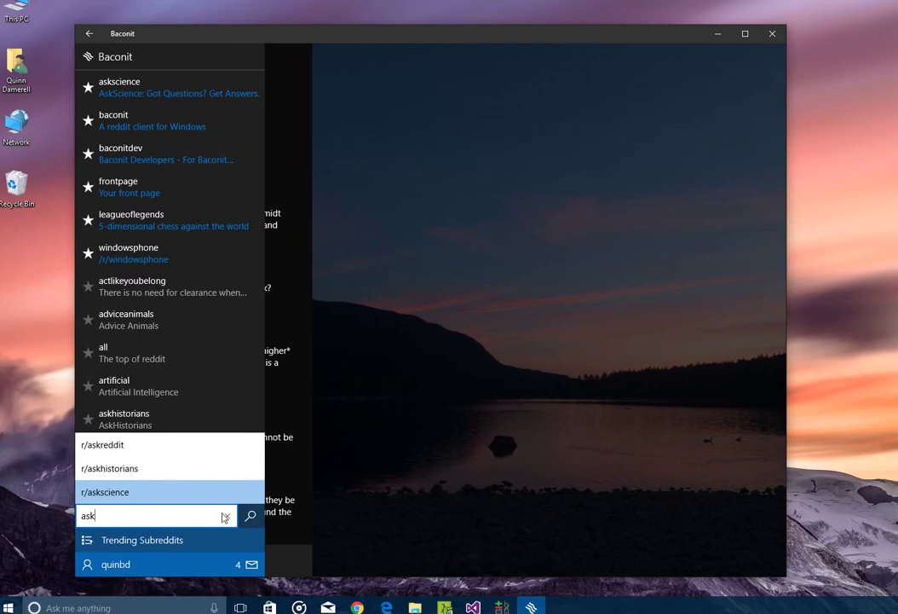
pyautogui.click(130, 469)
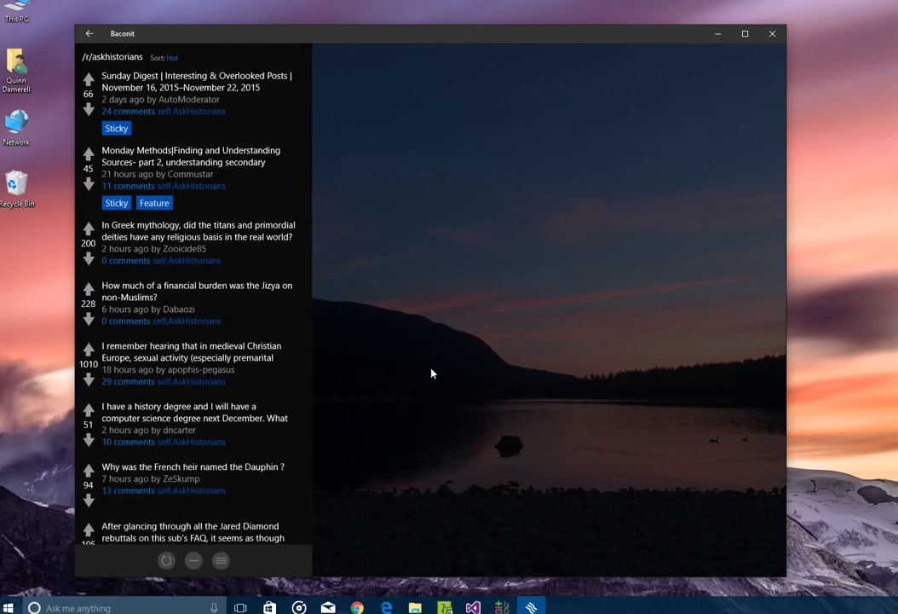
pyautogui.write('bac')
pyautogui.press('Return')
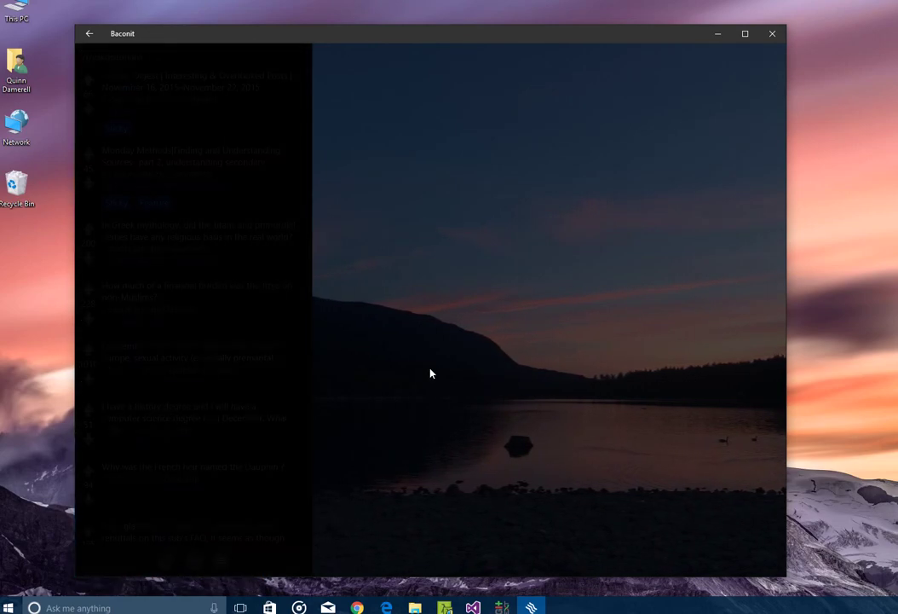
# Narrow the Baconit window to a phone-like width and reposition it on the desktop.
pyautogui.moveTo(474, 34); pyautogui.dragTo(500, 34)
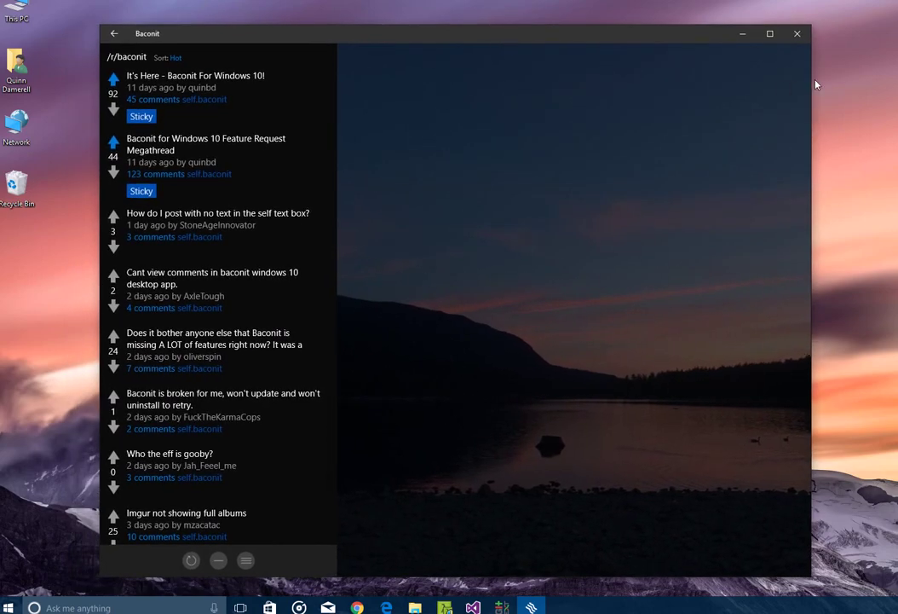
pyautogui.moveTo(812, 80); pyautogui.dragTo(397, 94)
pyautogui.moveTo(268, 41); pyautogui.dragTo(402, 41)
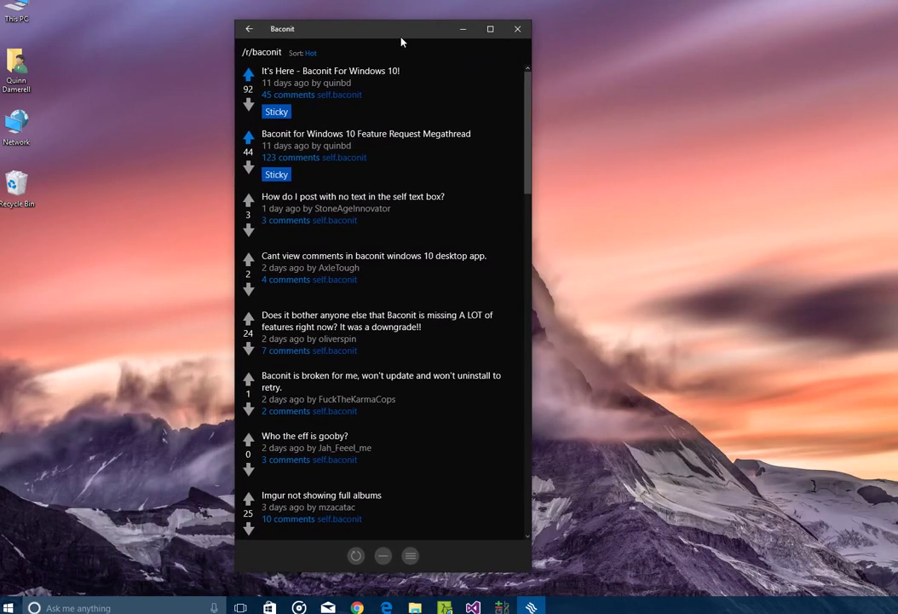
# Quick-search to r/baconit, then to r/askscience, and reopen the subreddit pane.
pyautogui.click(410, 555)
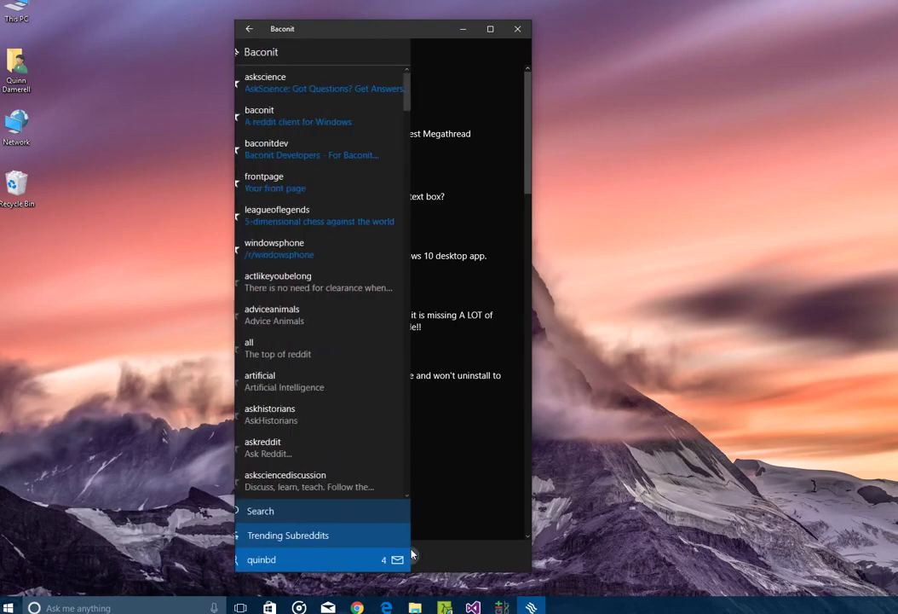
pyautogui.click(272, 513)
pyautogui.write('b')
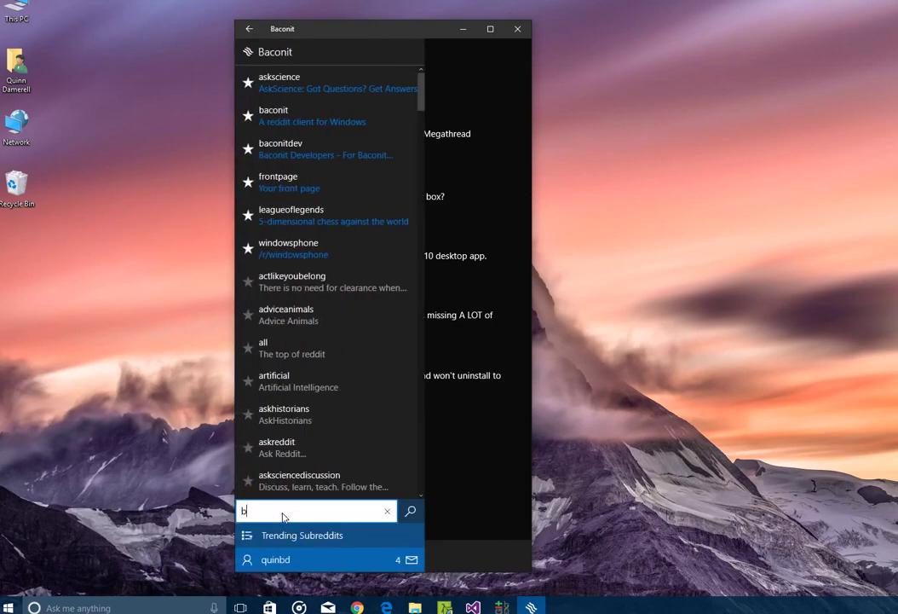
pyautogui.write('ac')
pyautogui.press('Return')
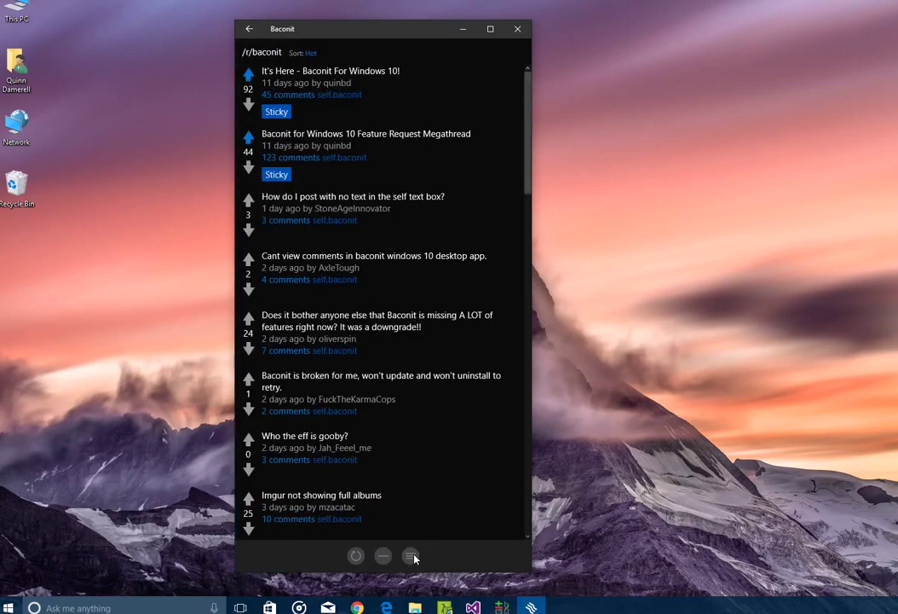
pyautogui.click(410, 556)
pyautogui.click(275, 511)
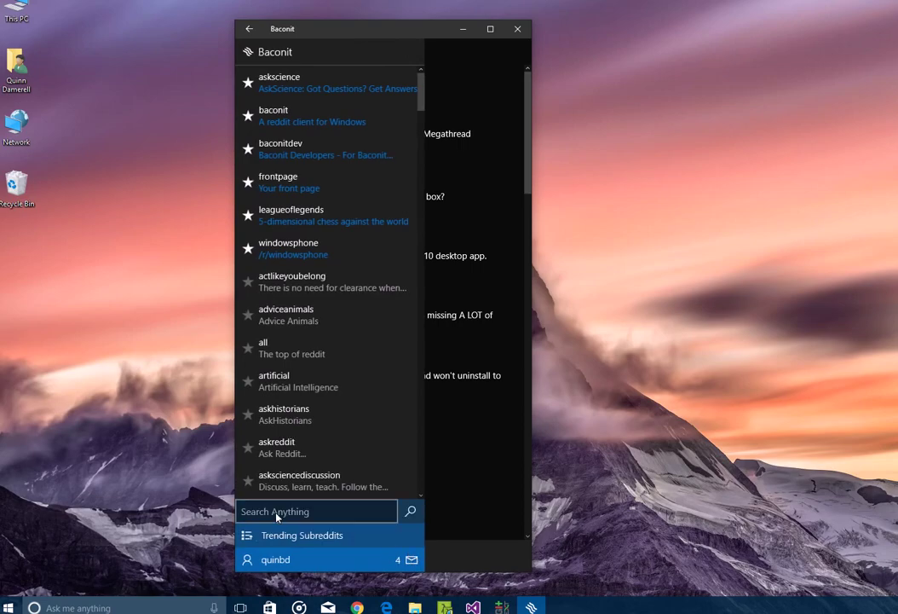
pyautogui.write('ask')
pyautogui.press('Return')
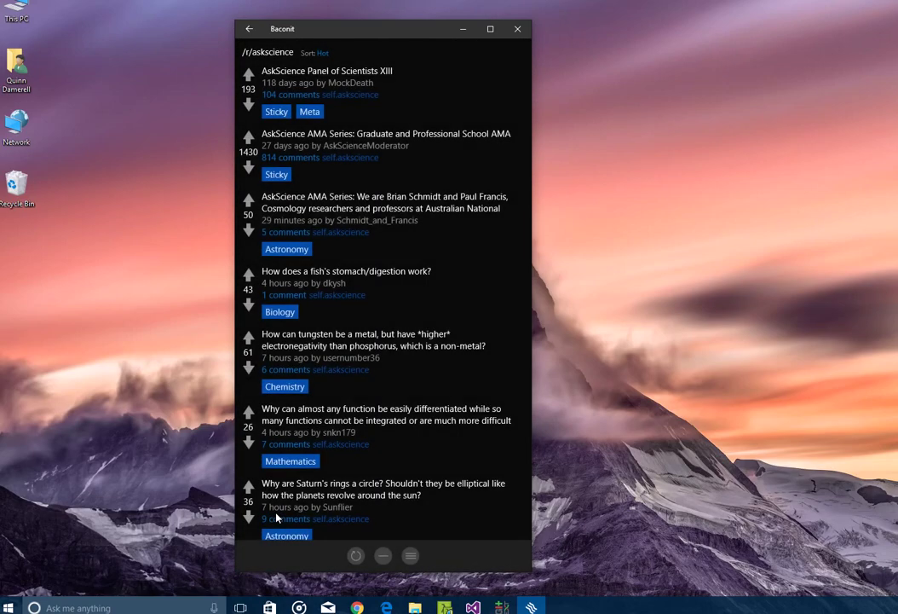
pyautogui.click(410, 555)
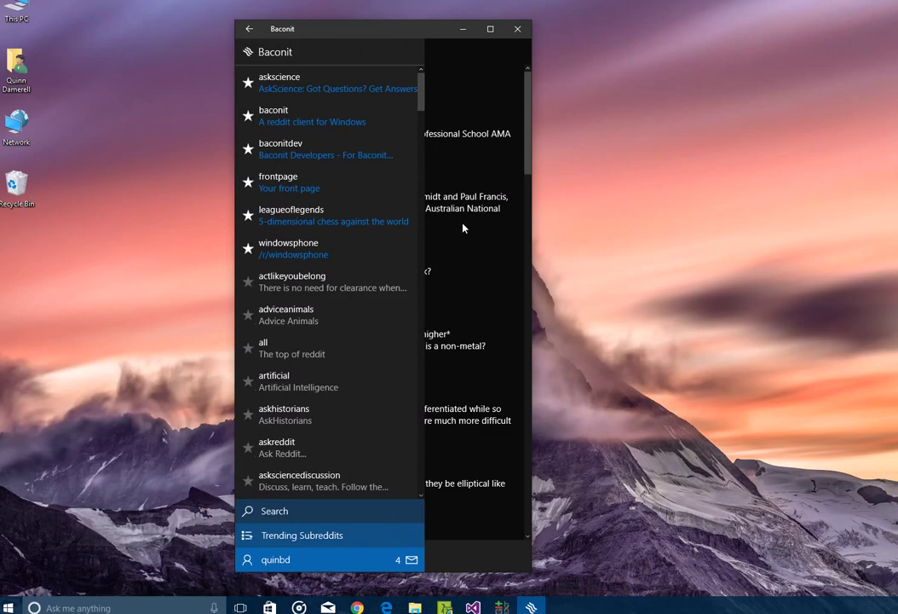